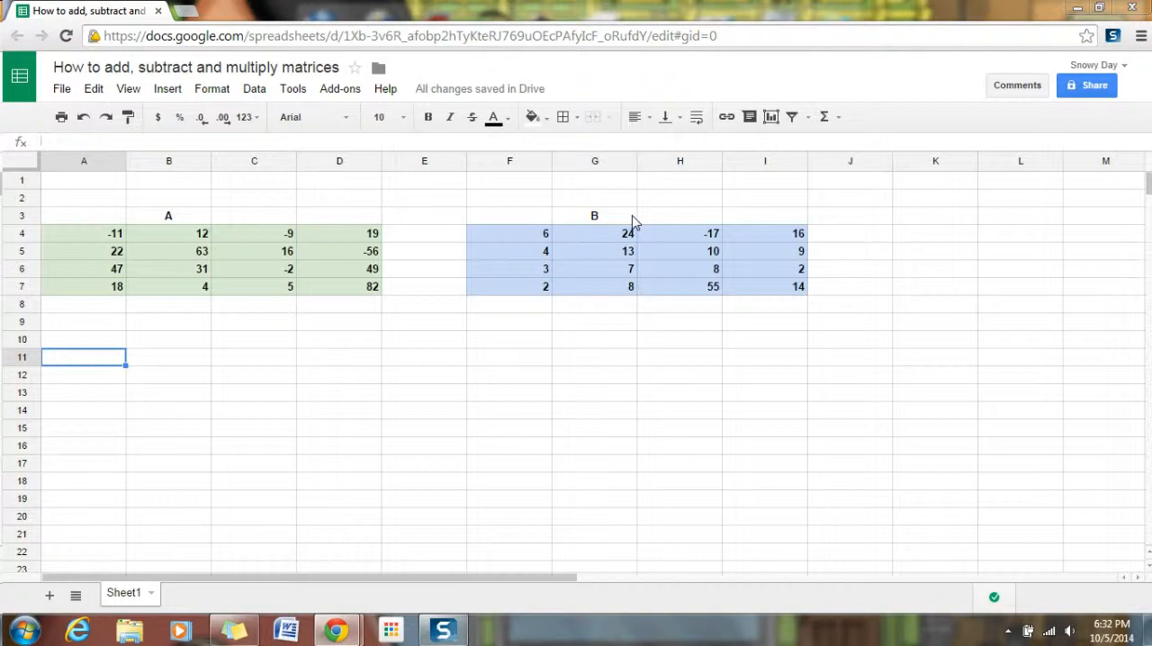
Define the green matrix in A4:D7 as a named range called A.
{"action": "left_click_drag", "start_coordinate": [101, 238], "coordinate": [304, 297]}
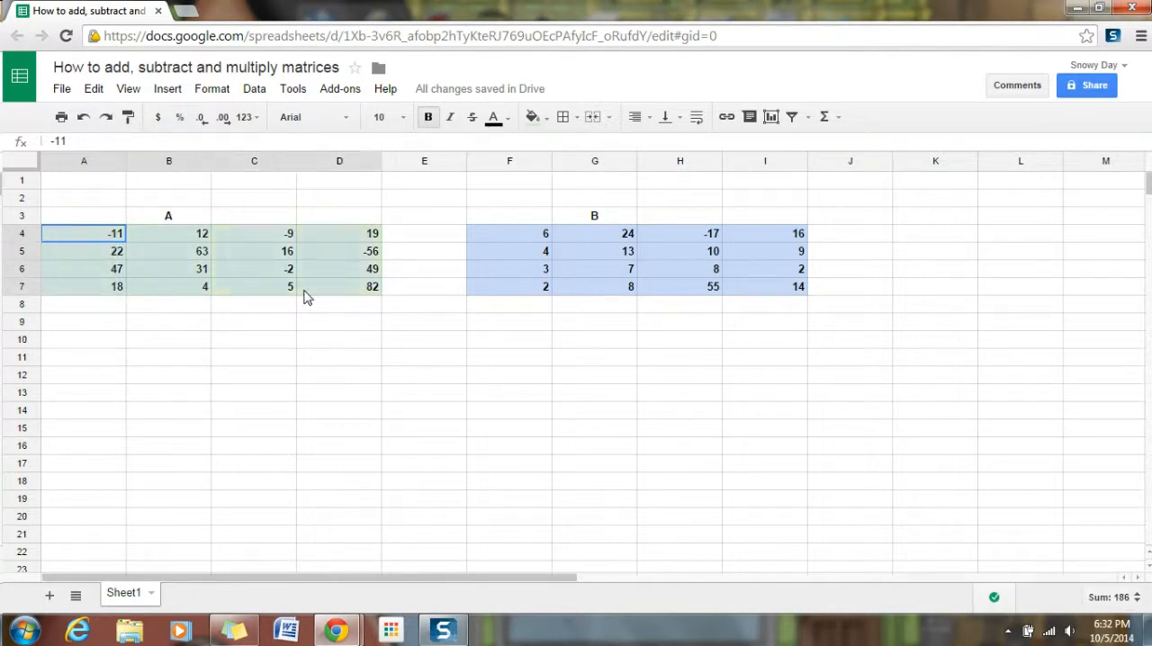
{"action": "right_click", "coordinate": [334, 270]}
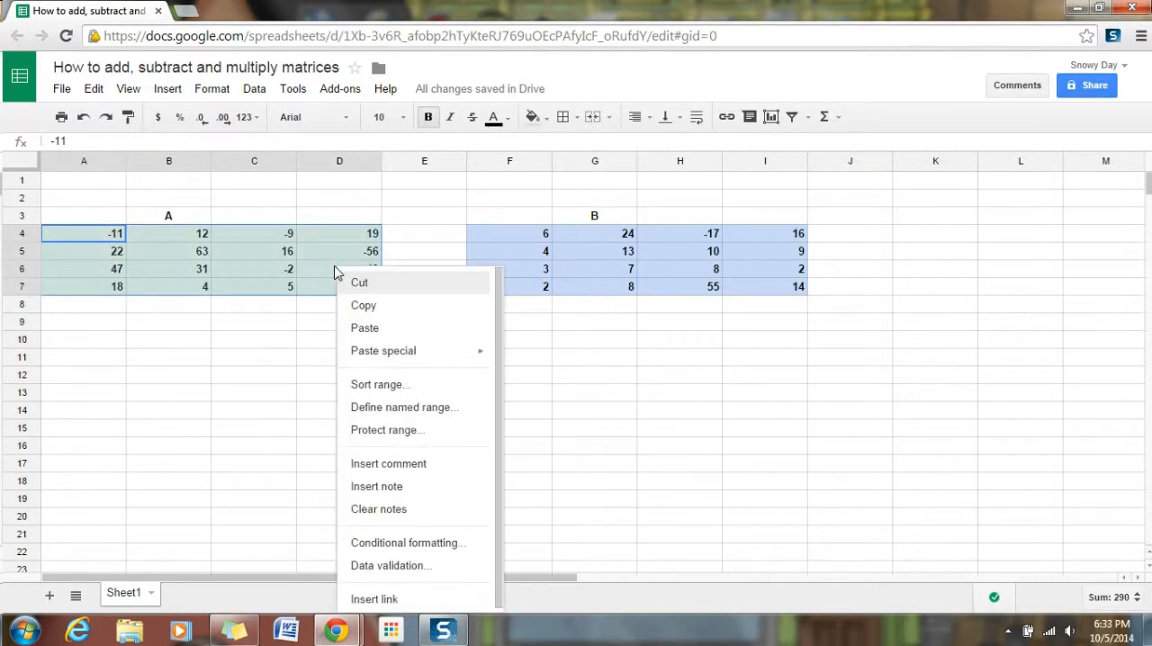
{"action": "left_click", "coordinate": [402, 410]}
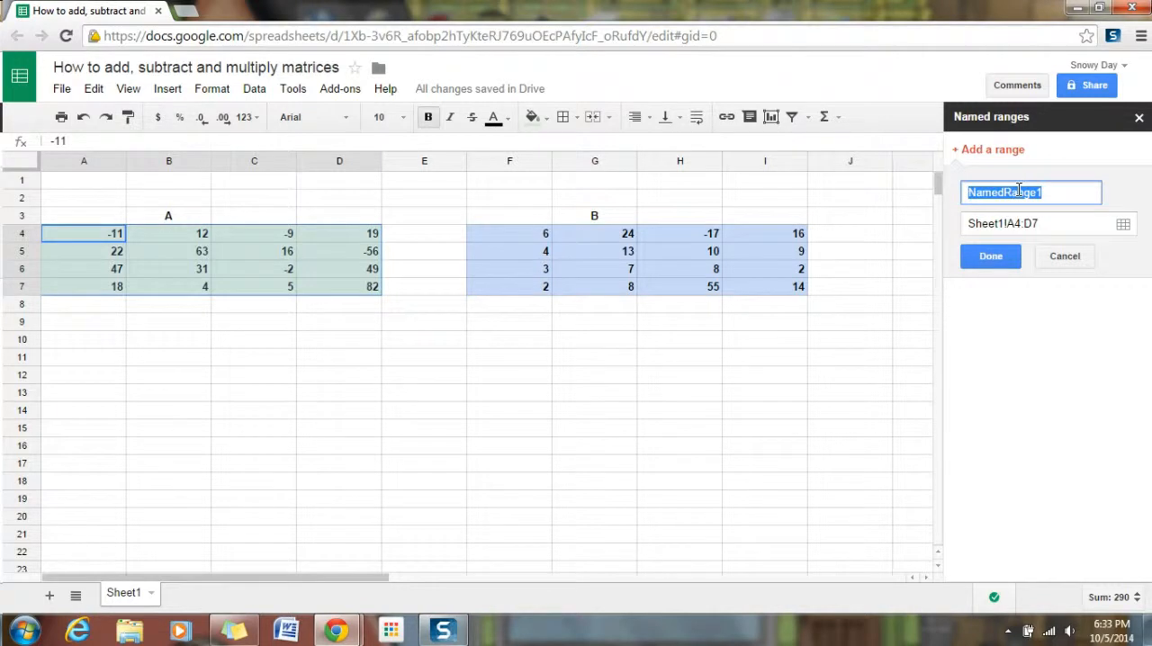
{"action": "type", "text": "A"}
{"action": "left_click", "coordinate": [990, 256]}
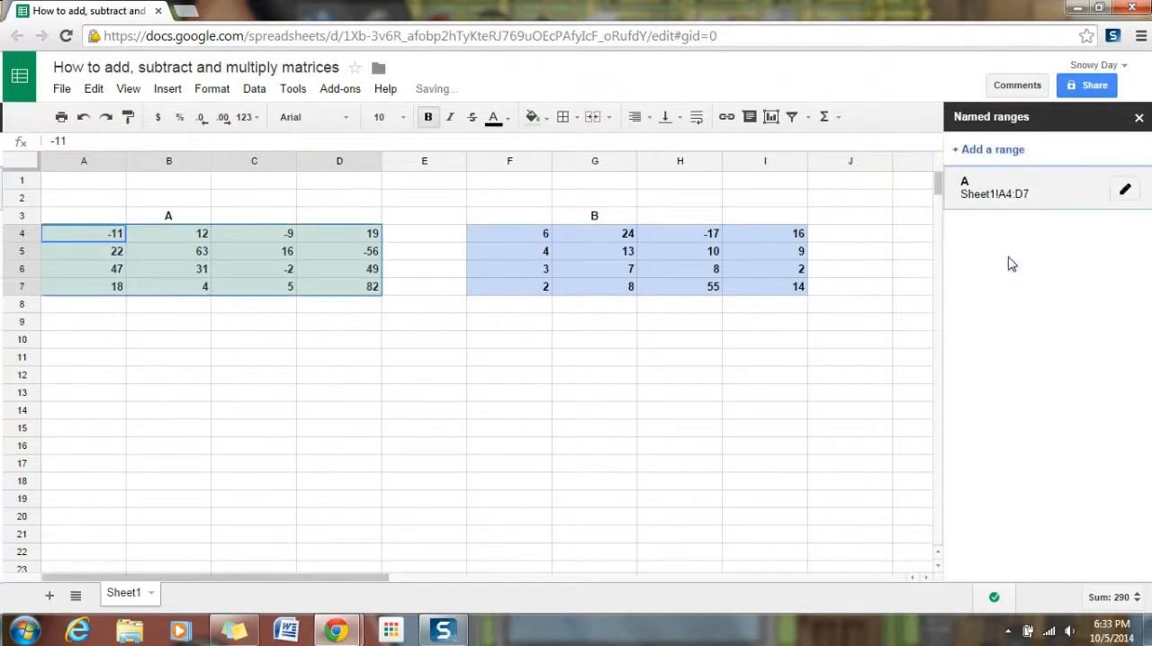
Define the blue matrix in F4:I7 as a named range called B.
{"action": "left_click_drag", "start_coordinate": [512, 234], "coordinate": [762, 291]}
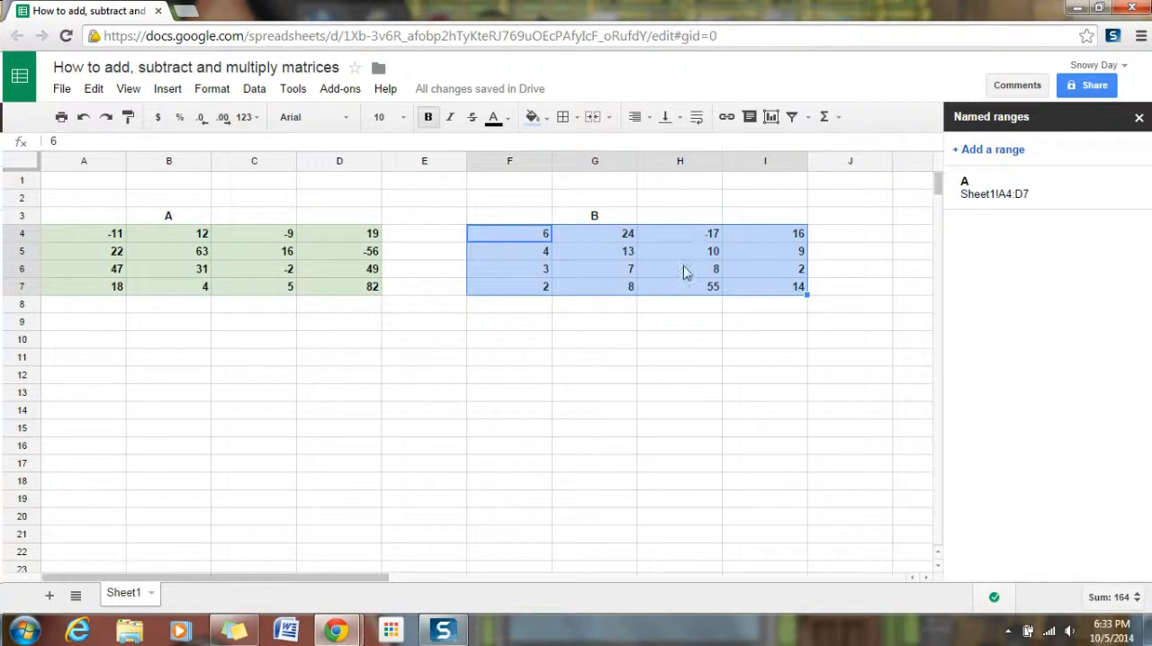
{"action": "right_click", "coordinate": [684, 271]}
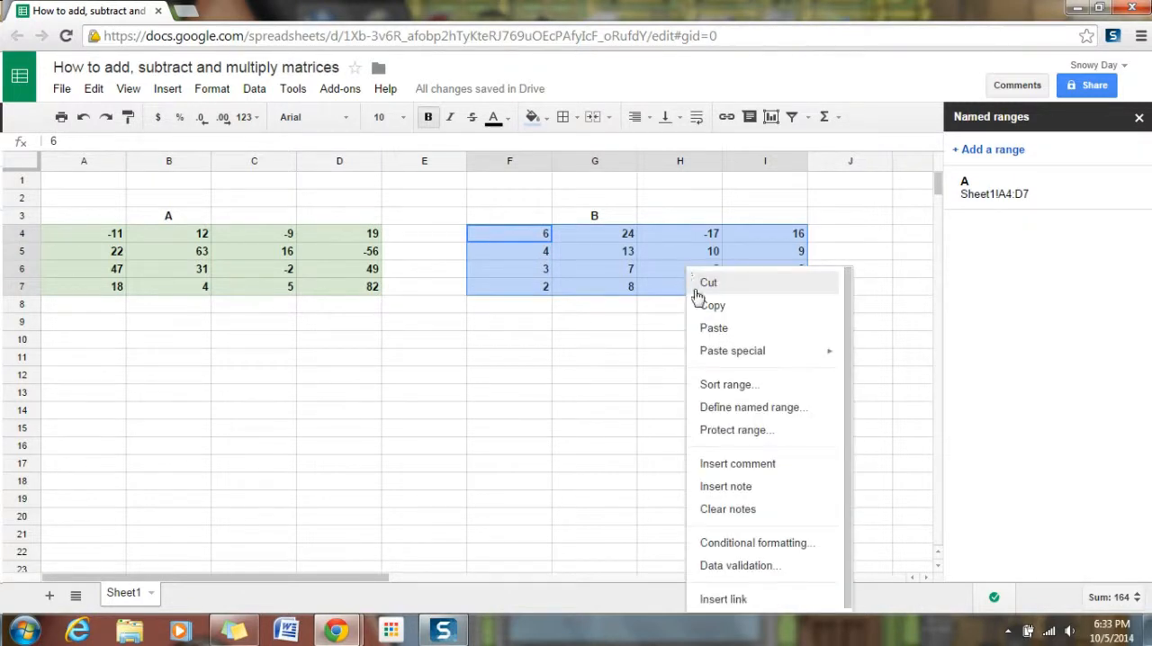
{"action": "left_click", "coordinate": [738, 406]}
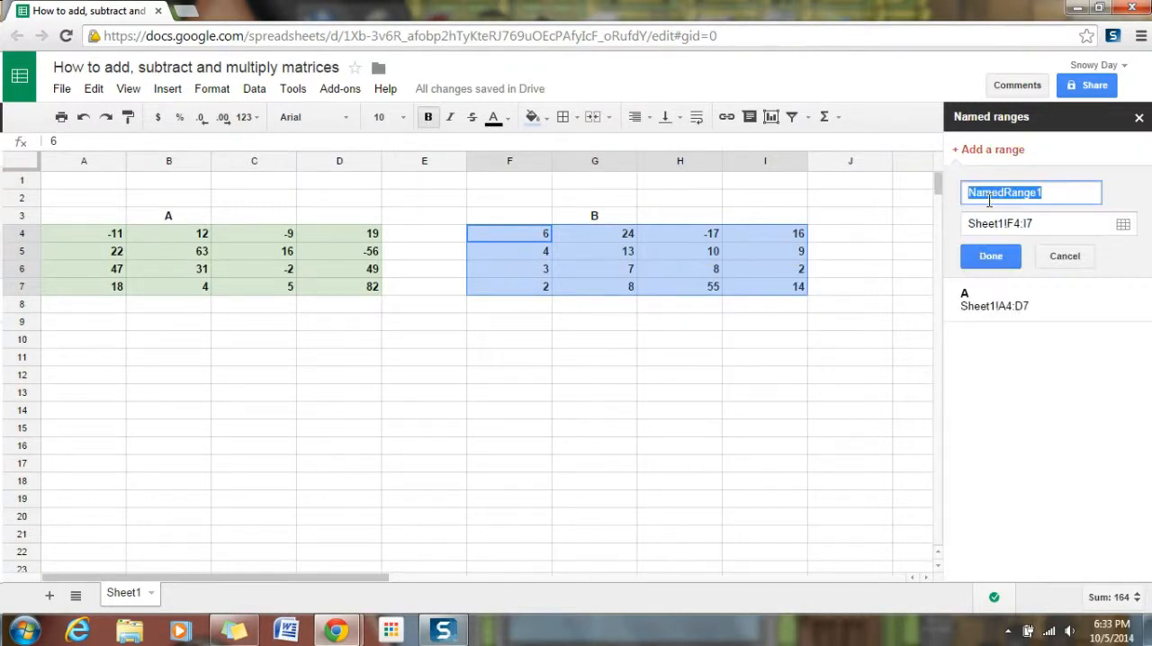
{"action": "type", "text": "B"}
{"action": "left_click", "coordinate": [989, 256]}
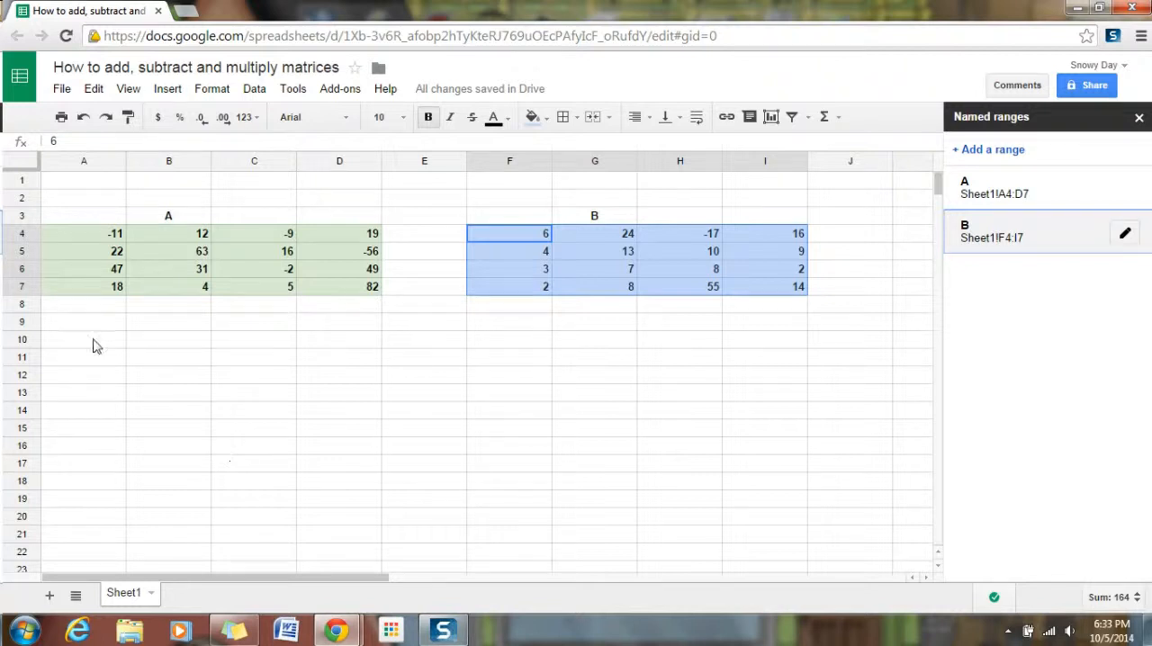
Add the two matrices in A11:D14 with the array formula =ArrayFormula(A+B).
{"action": "left_click_drag", "start_coordinate": [93, 357], "coordinate": [334, 417]}
{"action": "left_click", "coordinate": [68, 142]}
{"action": "type", "text": "="}
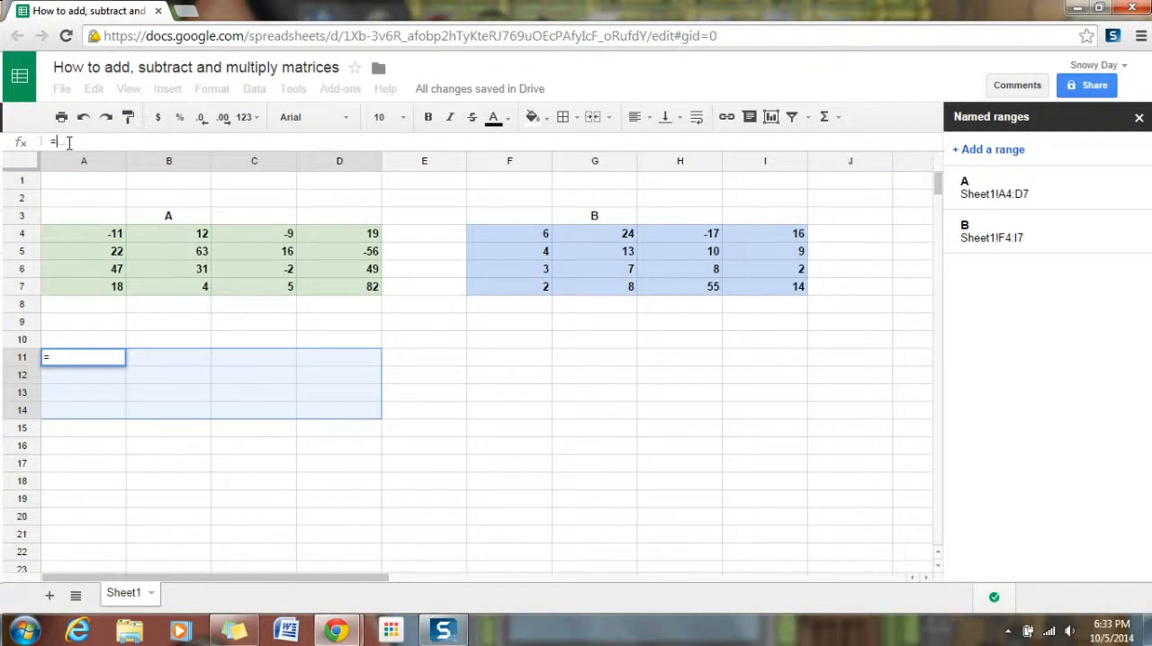
{"action": "type", "text": "A"}
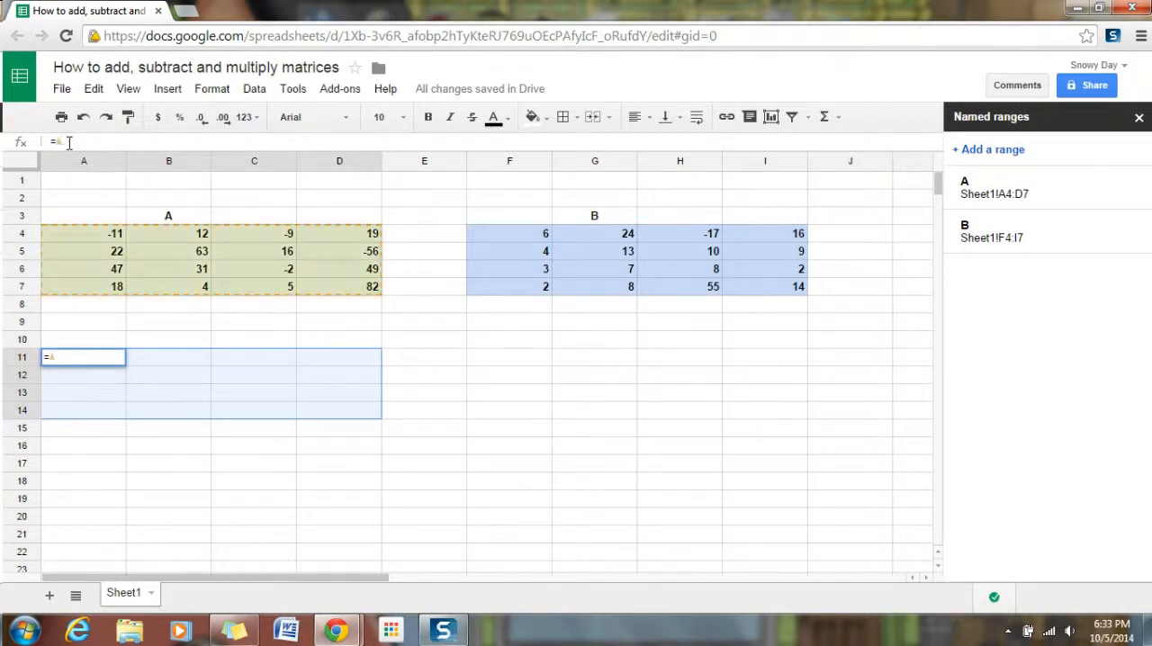
{"action": "type", "text": "+B"}
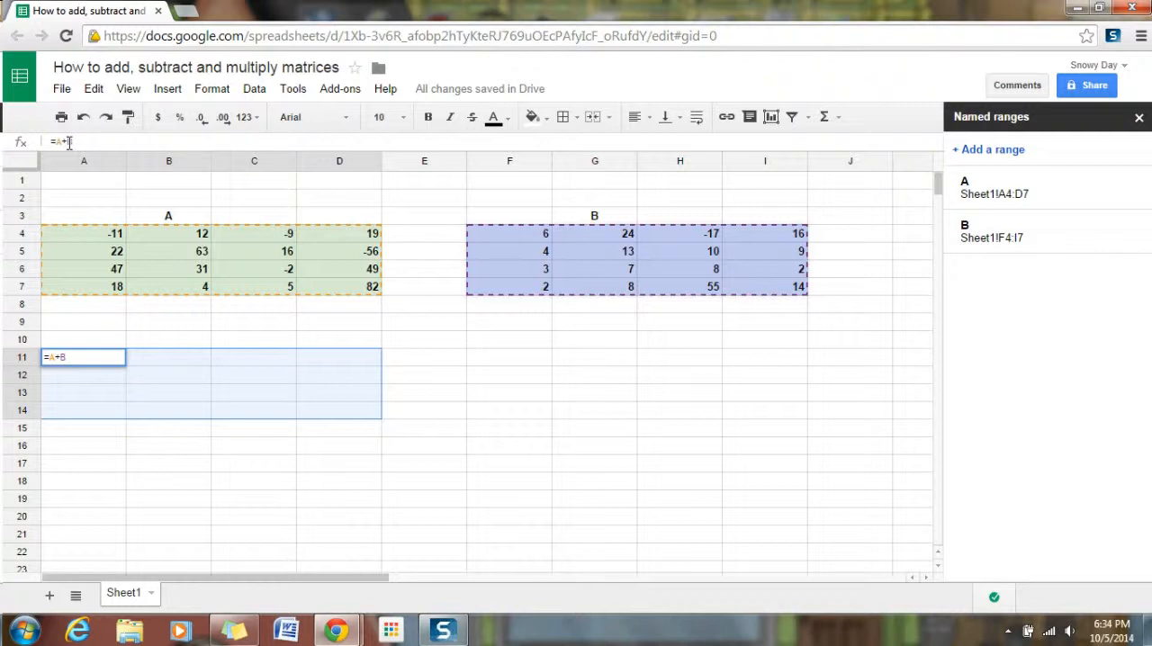
{"action": "key", "text": "ctrl+shift+Return"}
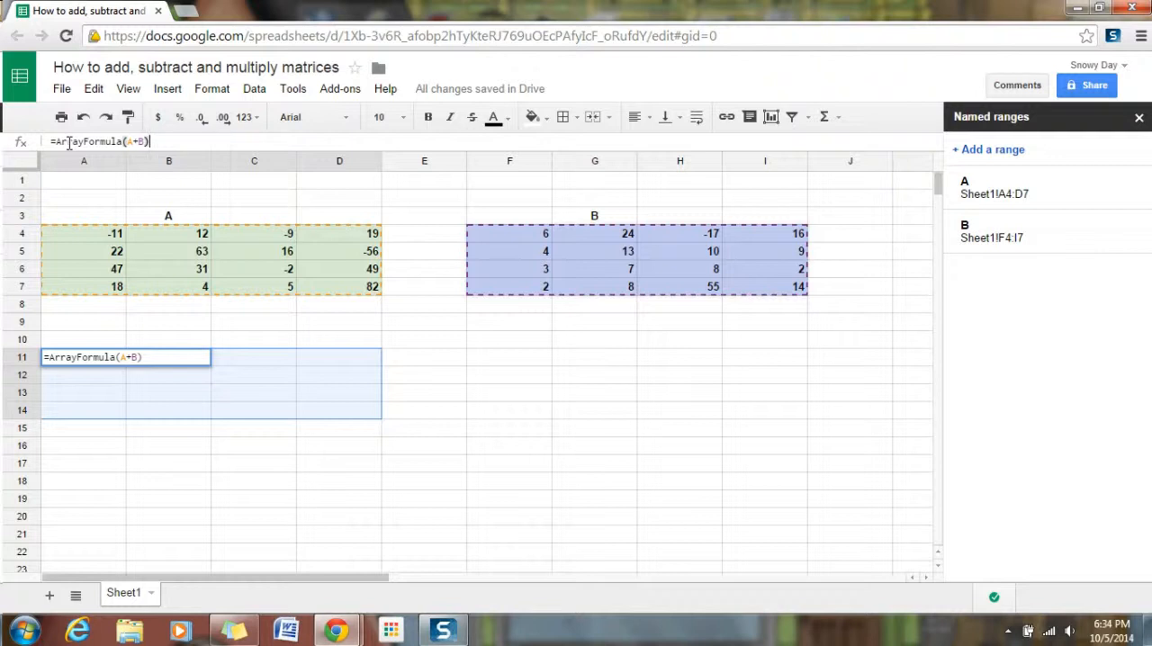
{"action": "key", "text": "Return"}
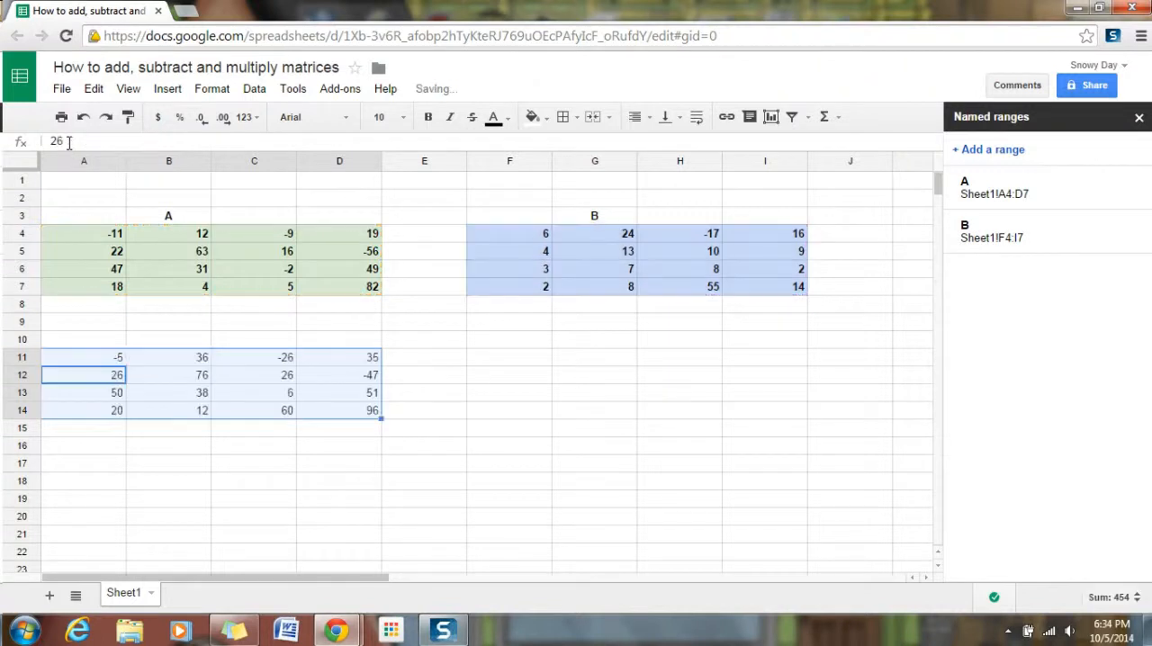
Label the sum matrix "A+B" in cell B10.
{"action": "left_click", "coordinate": [164, 341]}
{"action": "type", "text": "A+B"}
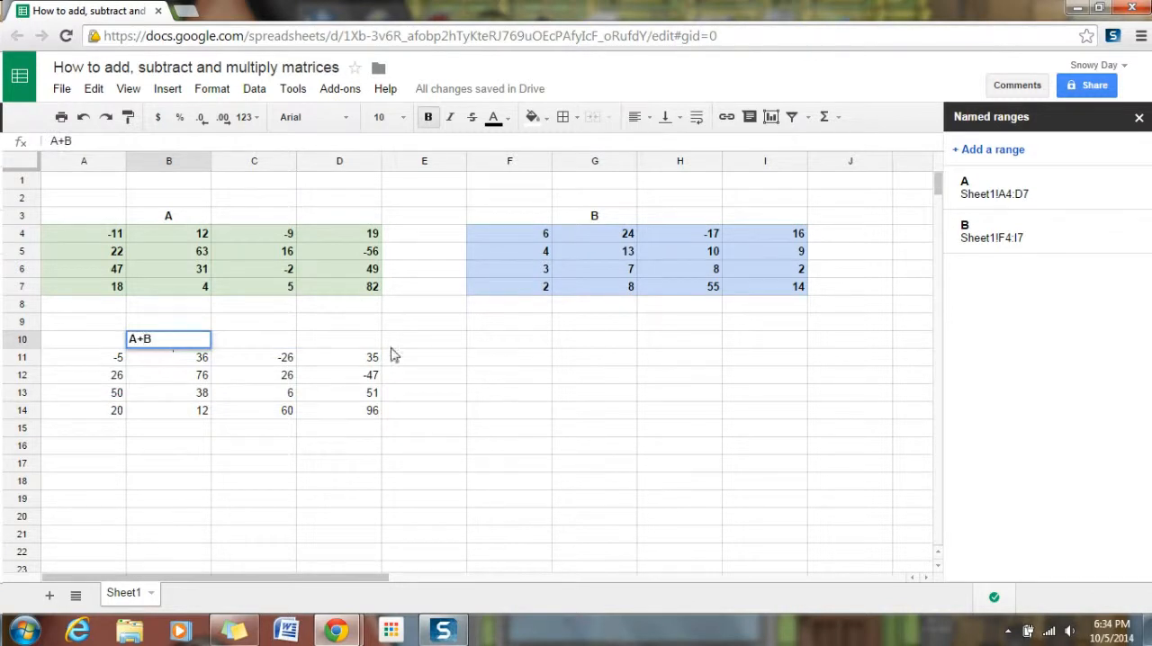
{"action": "left_click", "coordinate": [492, 364]}
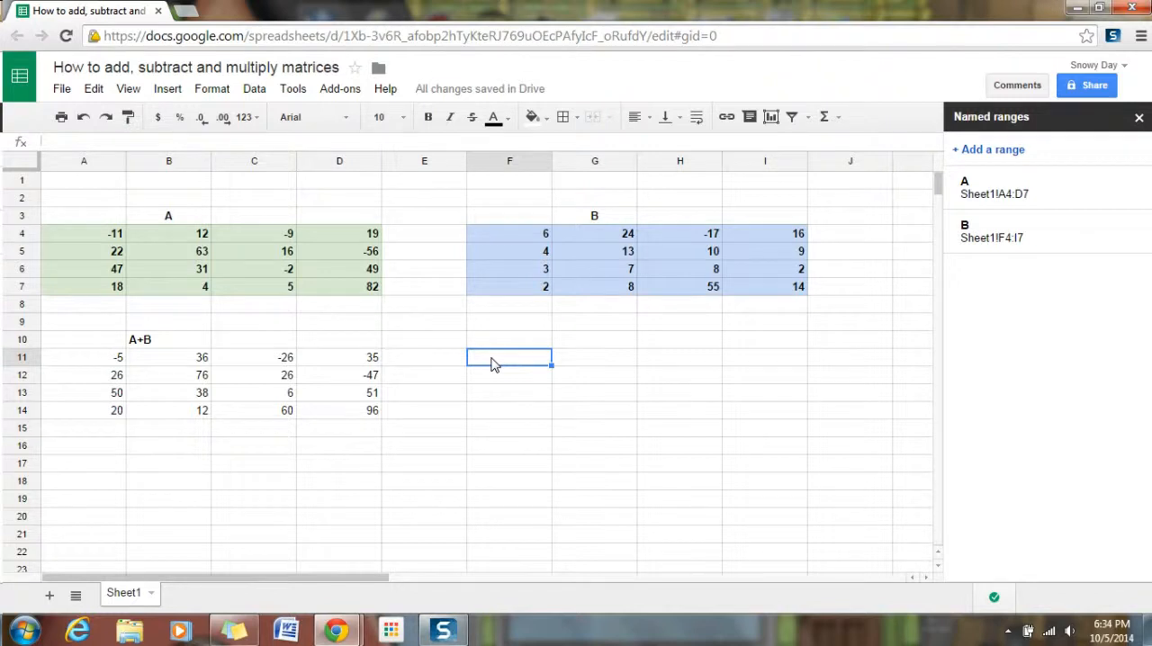
Subtract matrix B from matrix A in F11:I14 with the array formula =ArrayFormula(A-B).
{"action": "left_click_drag", "start_coordinate": [494, 363], "coordinate": [772, 413]}
{"action": "left_click", "coordinate": [65, 141]}
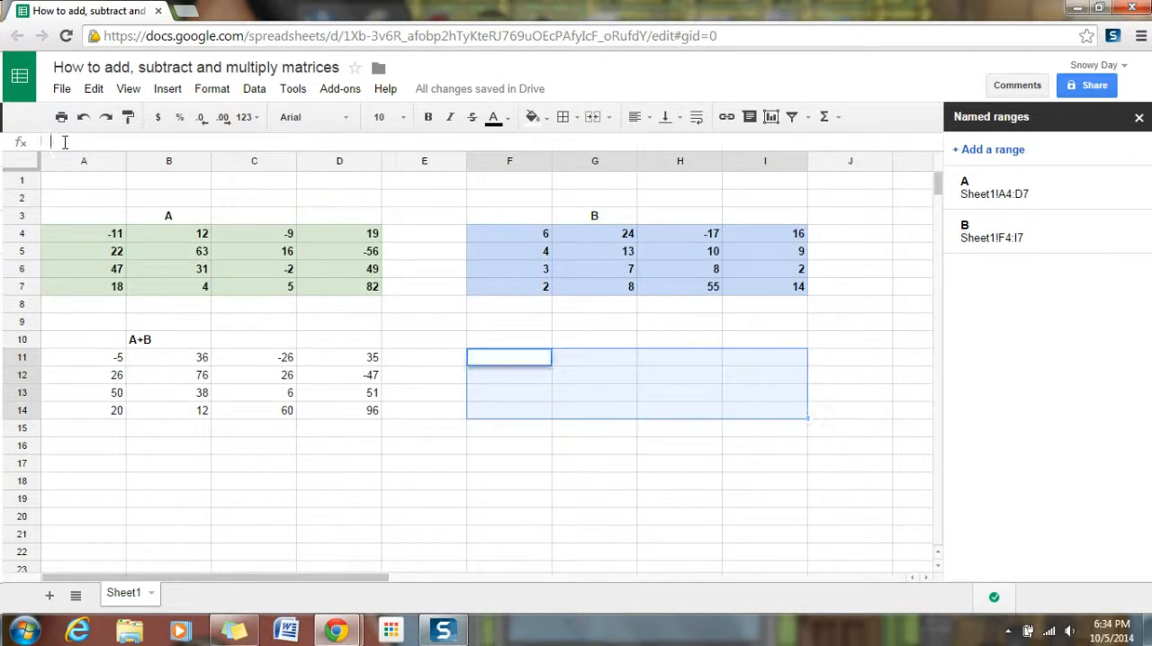
{"action": "type", "text": "="}
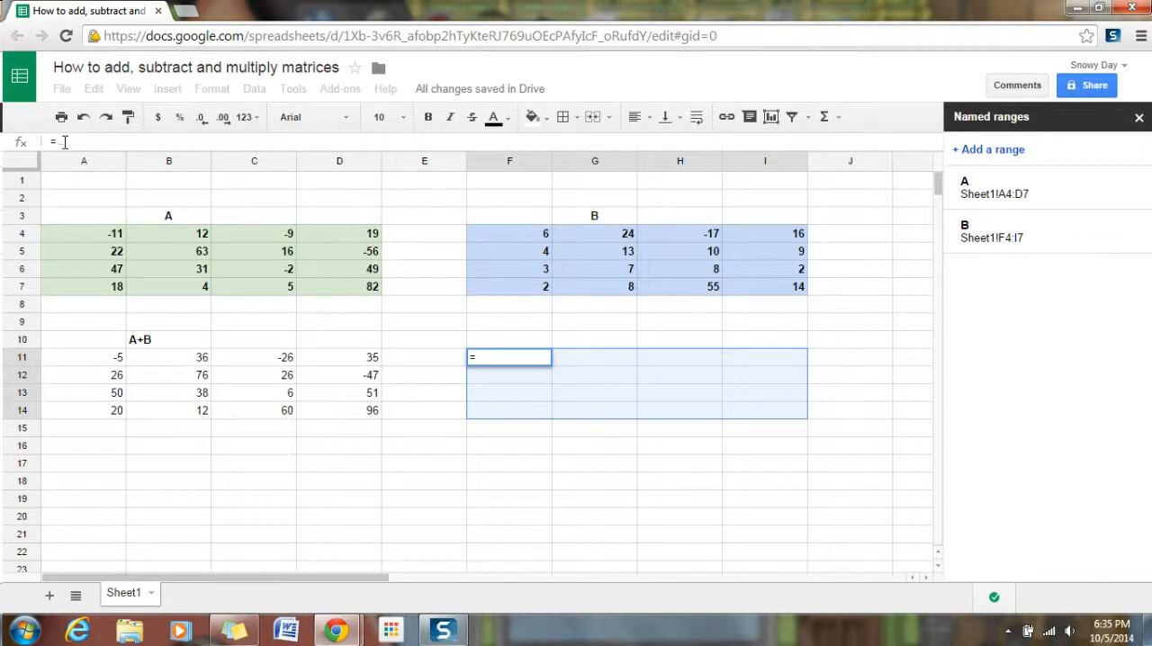
{"action": "type", "text": "A-"}
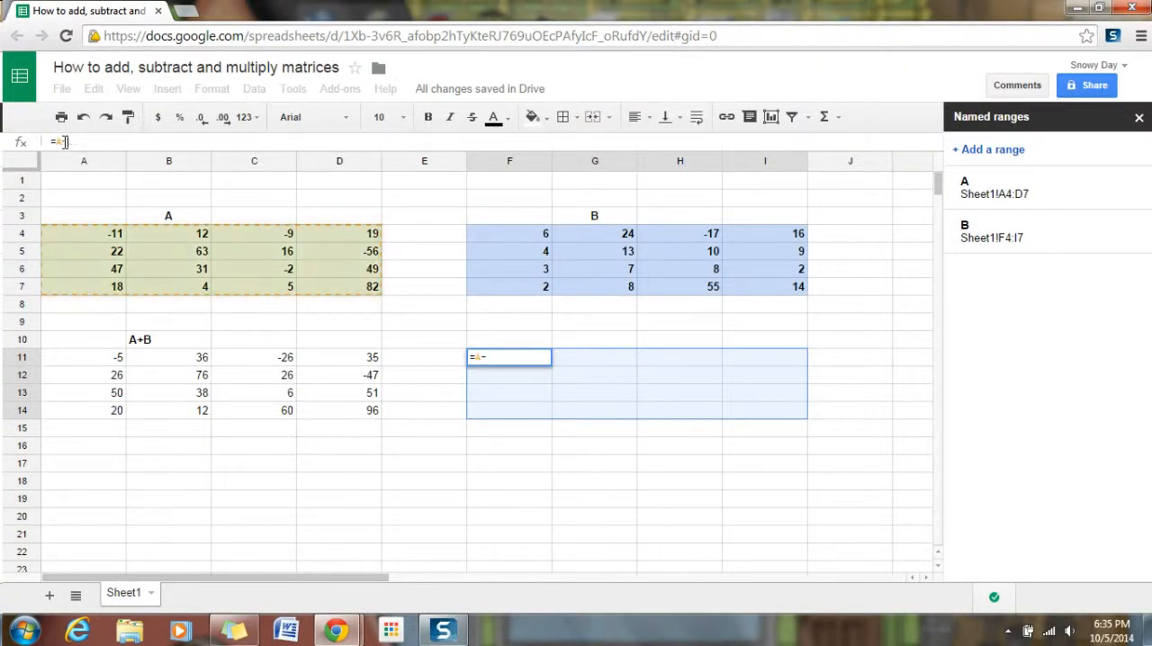
{"action": "type", "text": "B"}
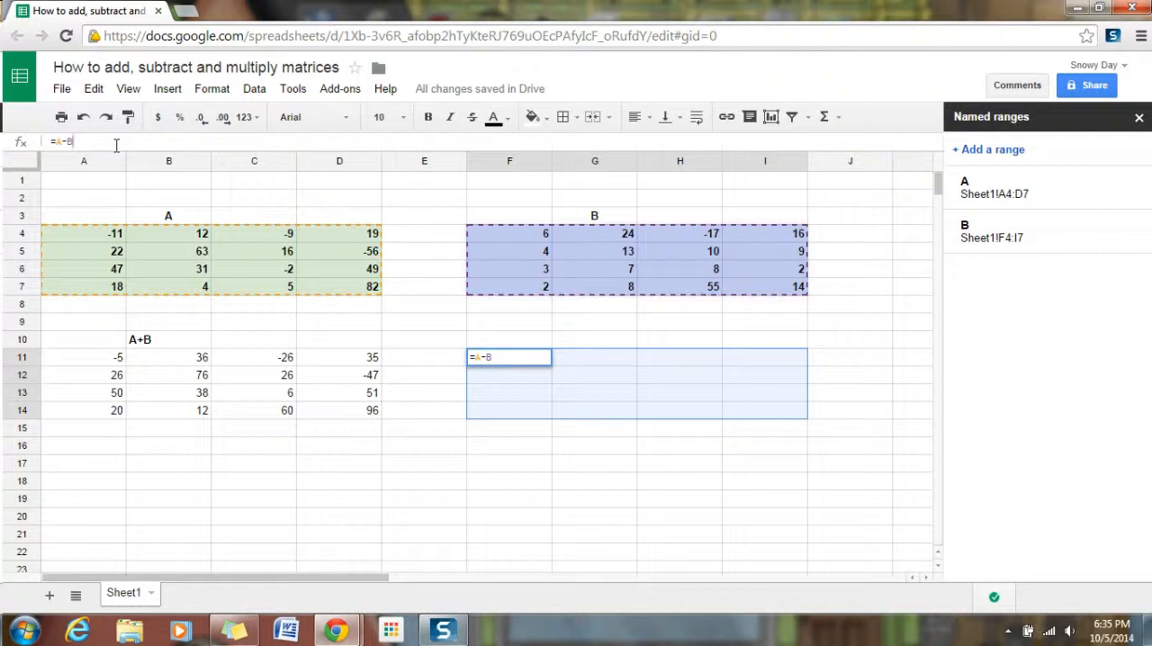
{"action": "key", "text": "ctrl+shift+Return"}
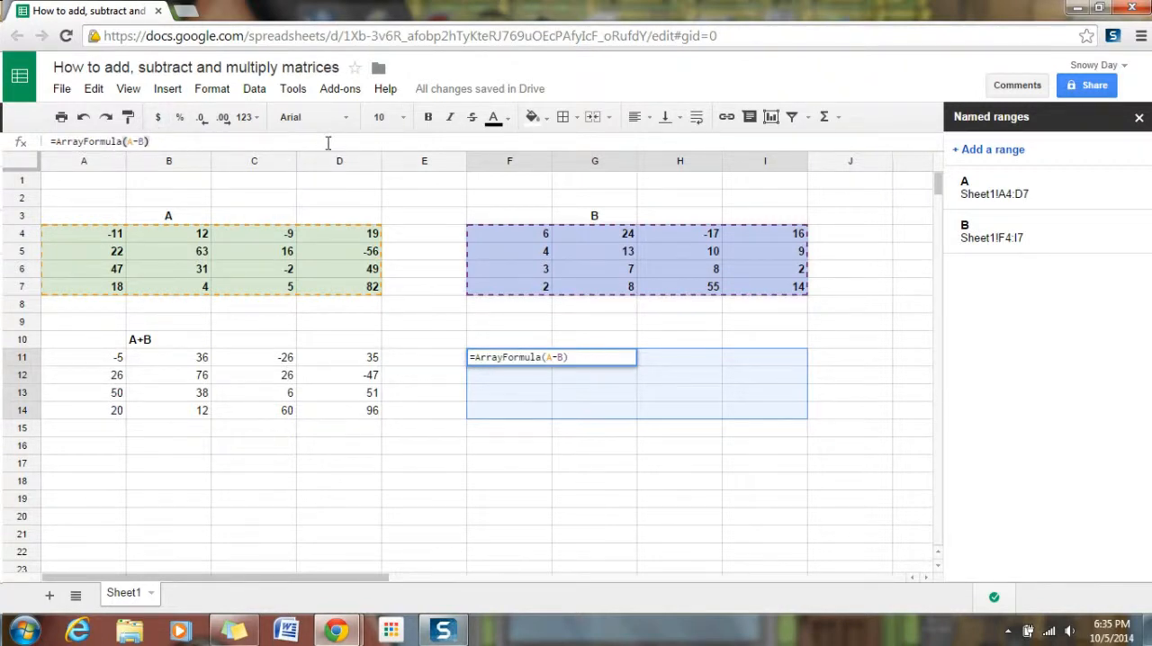
{"action": "key", "text": "Return"}
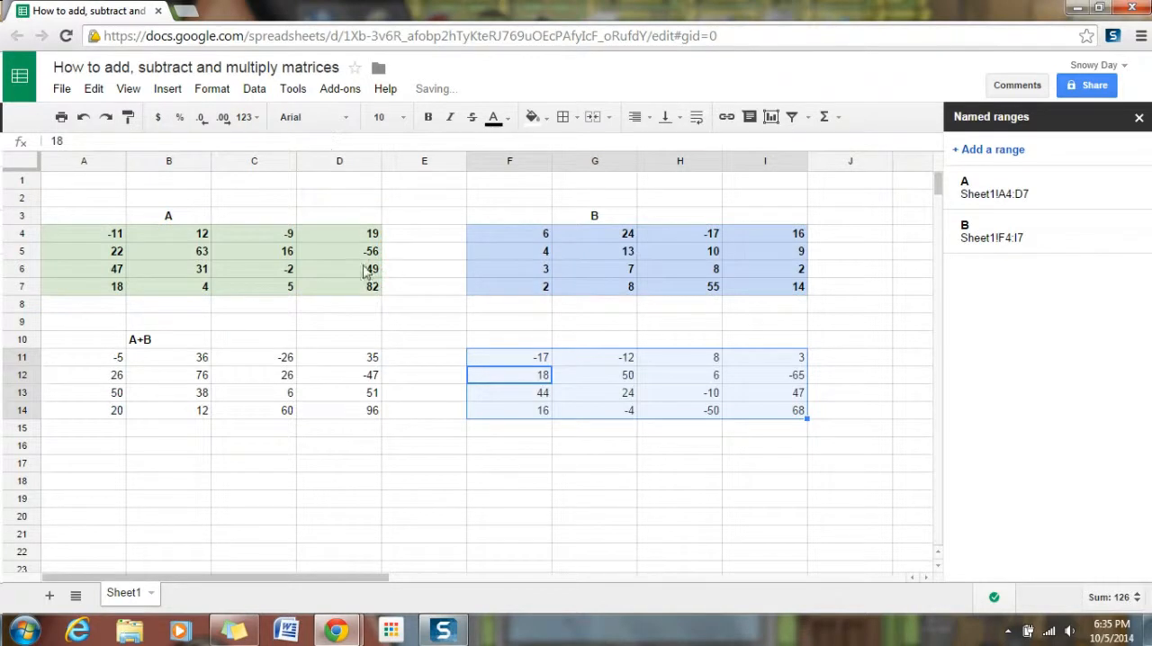
Label the difference matrix "A-B" in cell G10.
{"action": "left_click", "coordinate": [579, 346]}
{"action": "type", "text": "A-B"}
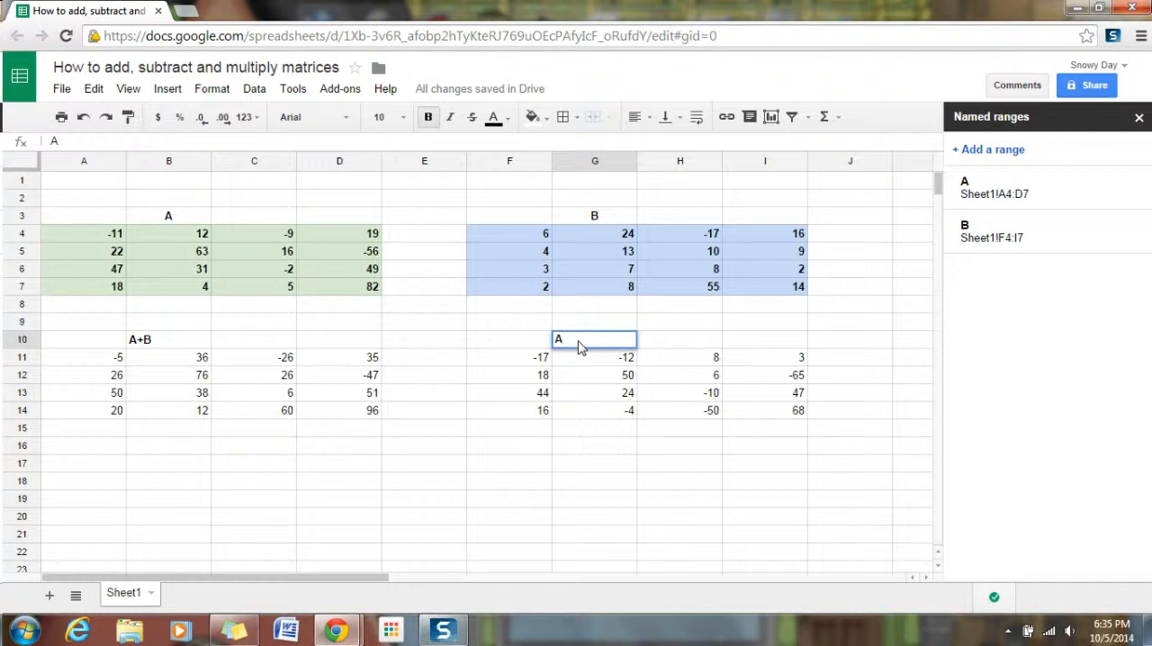
{"action": "left_click", "coordinate": [101, 464]}
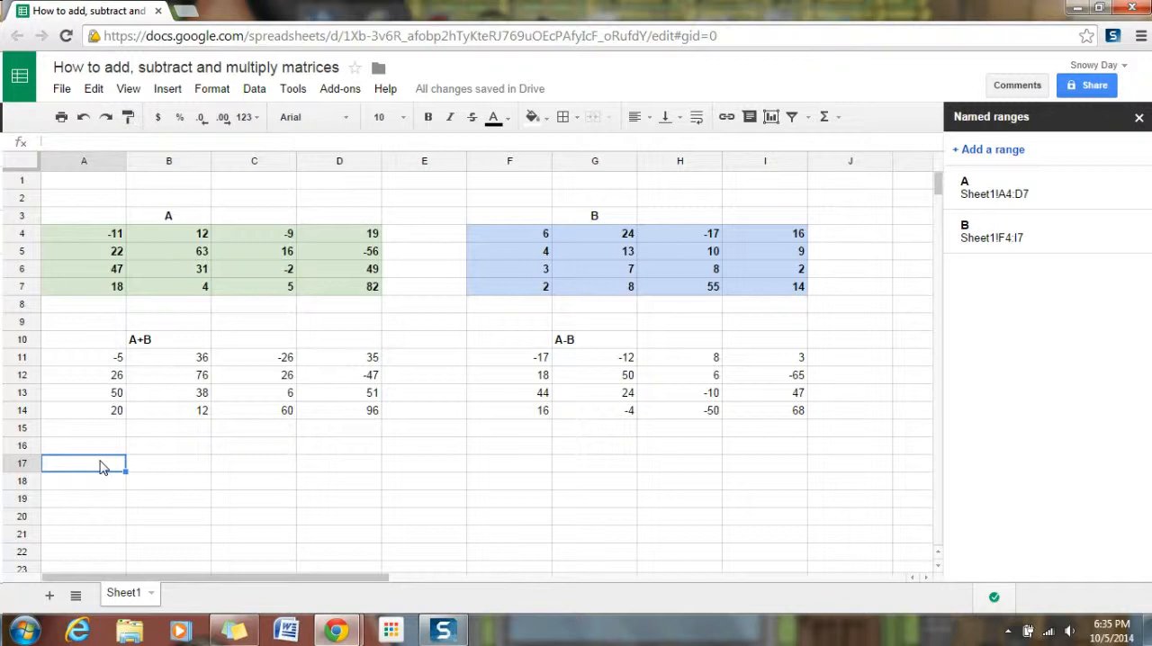
Multiply matrix A by matrix B in A17:D20 with the formula =mmult(A,B).
{"action": "left_click_drag", "start_coordinate": [101, 466], "coordinate": [327, 524]}
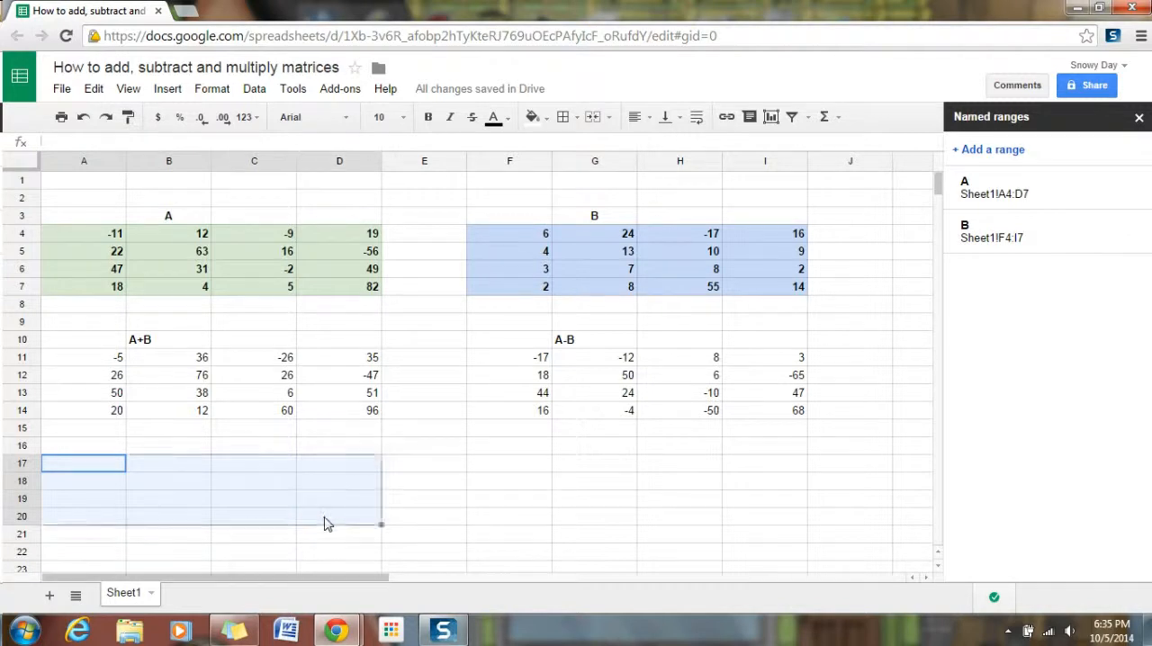
{"action": "left_click", "coordinate": [111, 143]}
{"action": "type", "text": "="}
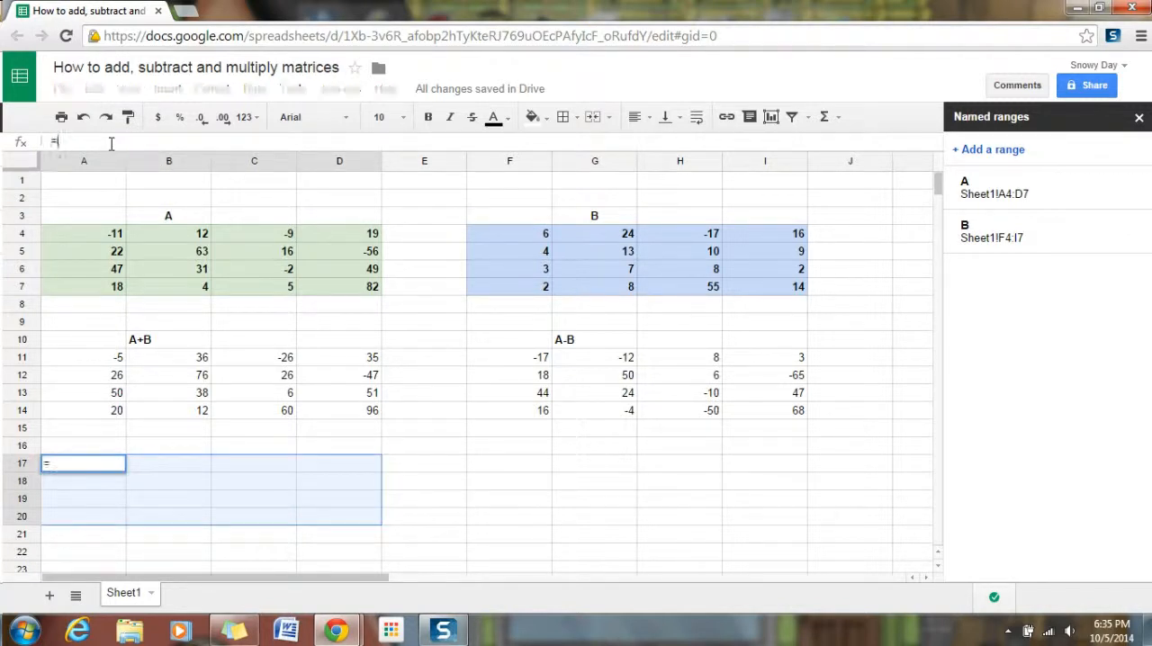
{"action": "type", "text": "mmult"}
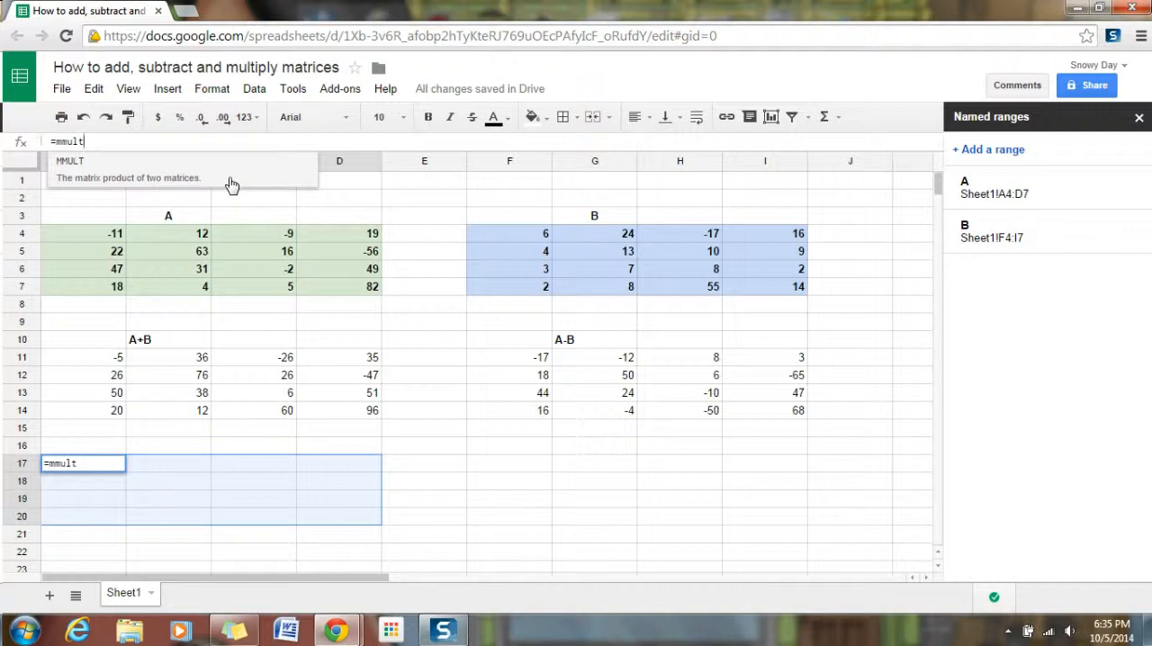
{"action": "type", "text": "("}
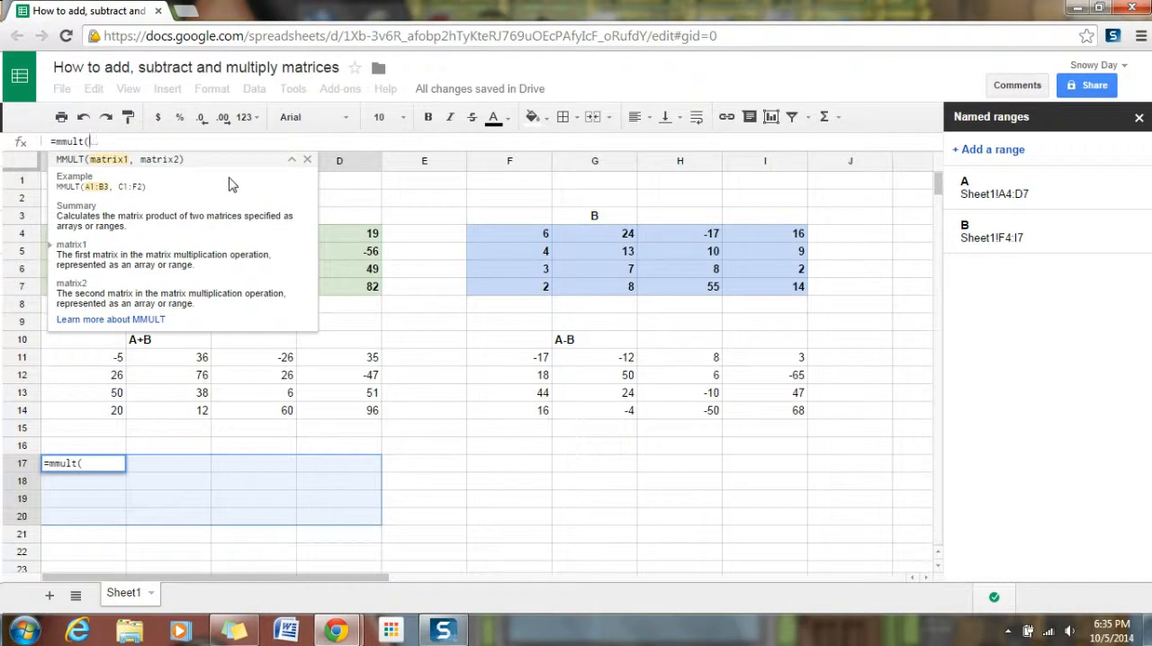
{"action": "type", "text": "A"}
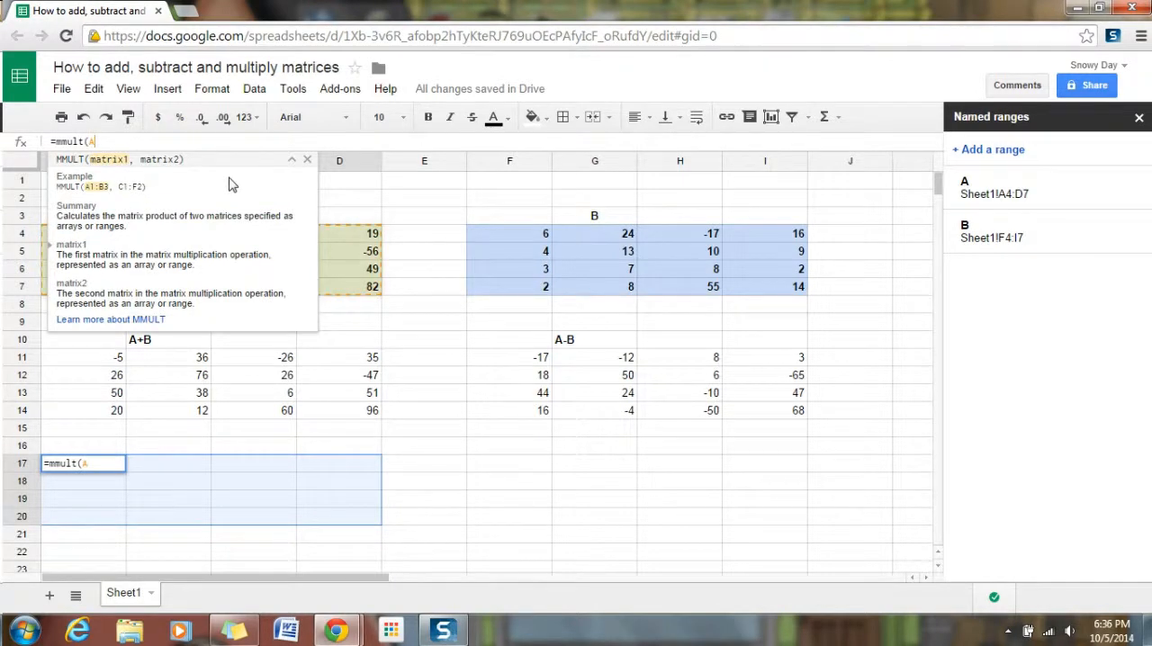
{"action": "type", "text": ",B"}
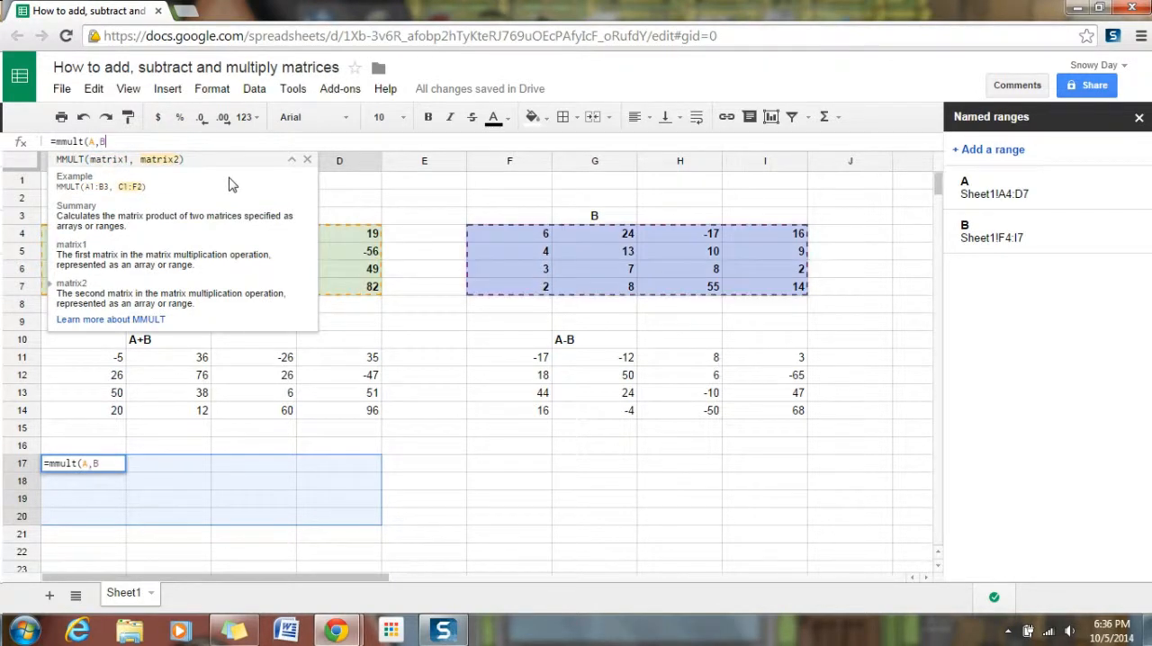
{"action": "type", "text": ")"}
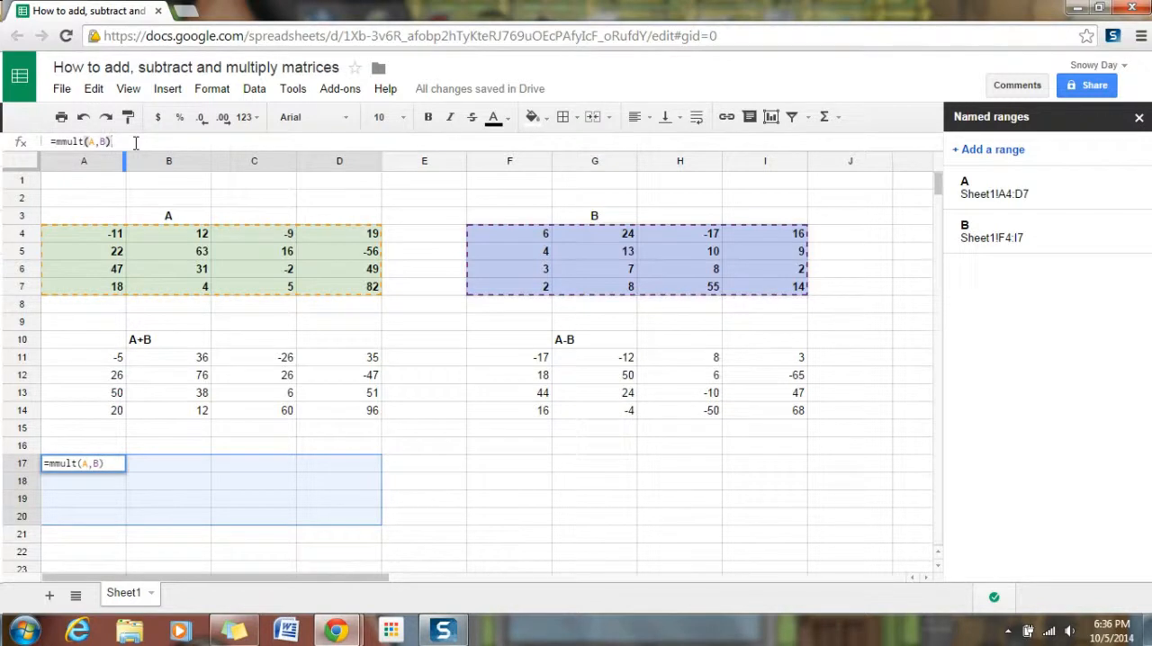
{"action": "key", "text": "Return"}
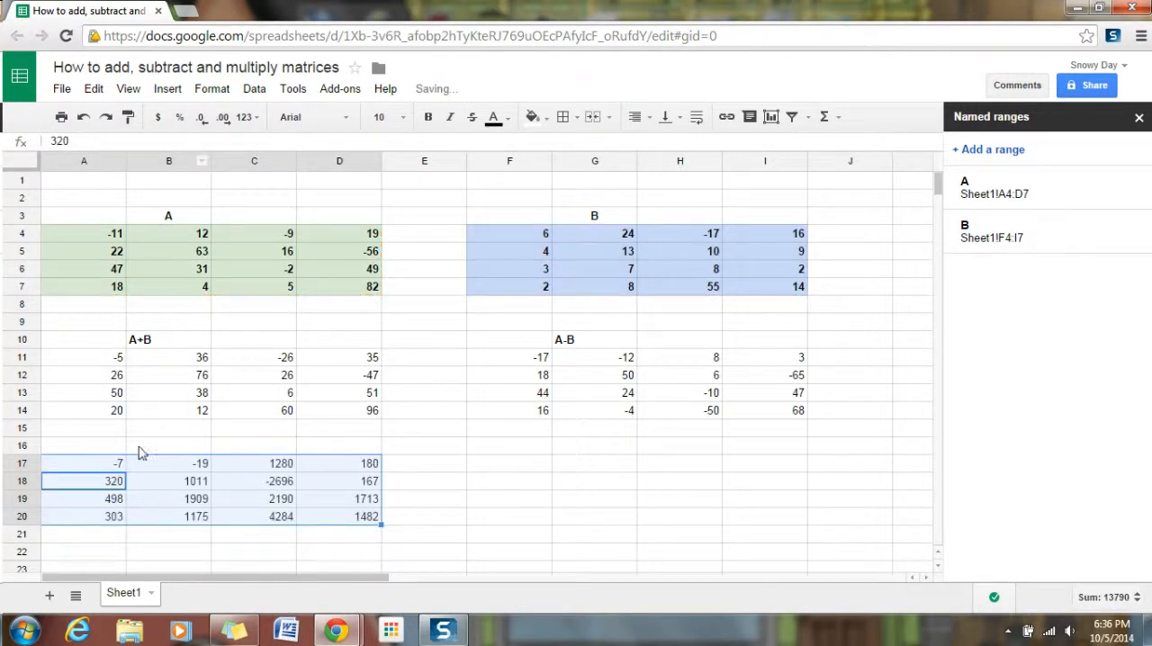
Label the product matrix "A*B" in cell B16.
{"action": "left_click", "coordinate": [141, 450]}
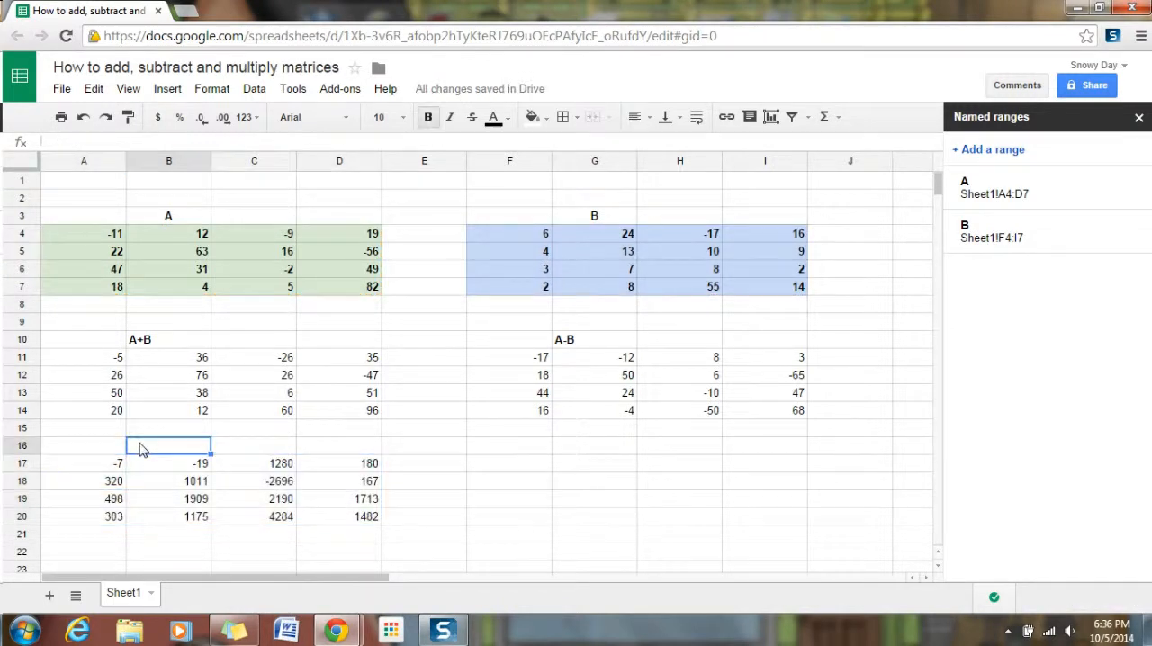
{"action": "type", "text": "A*B"}
{"action": "left_click", "coordinate": [514, 469]}
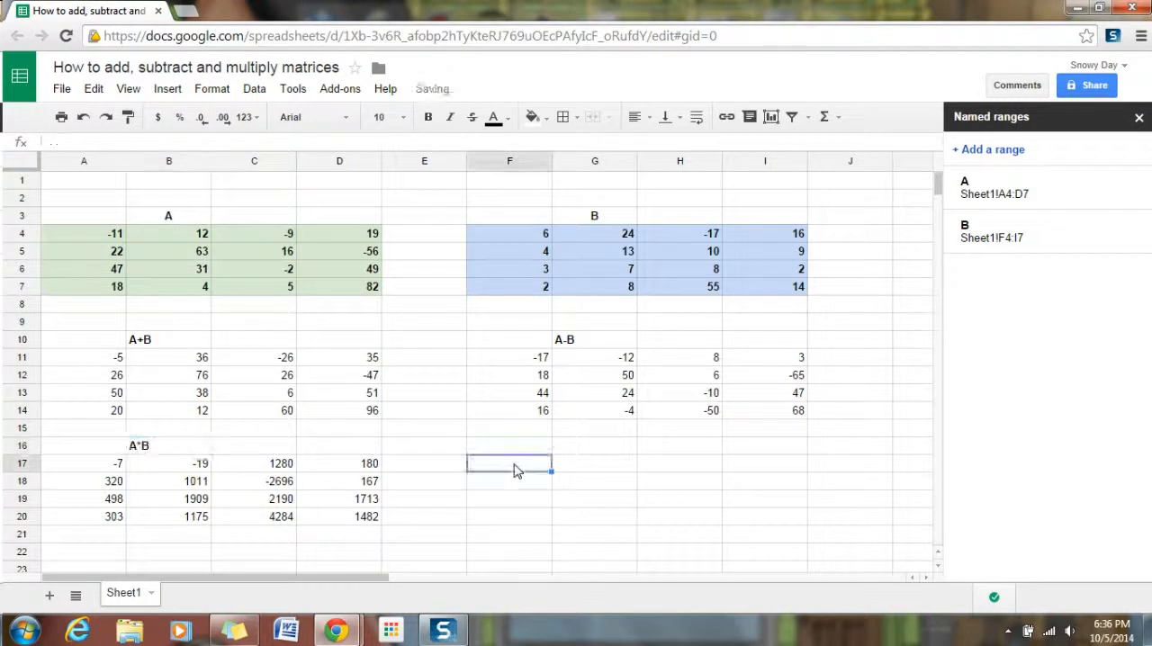